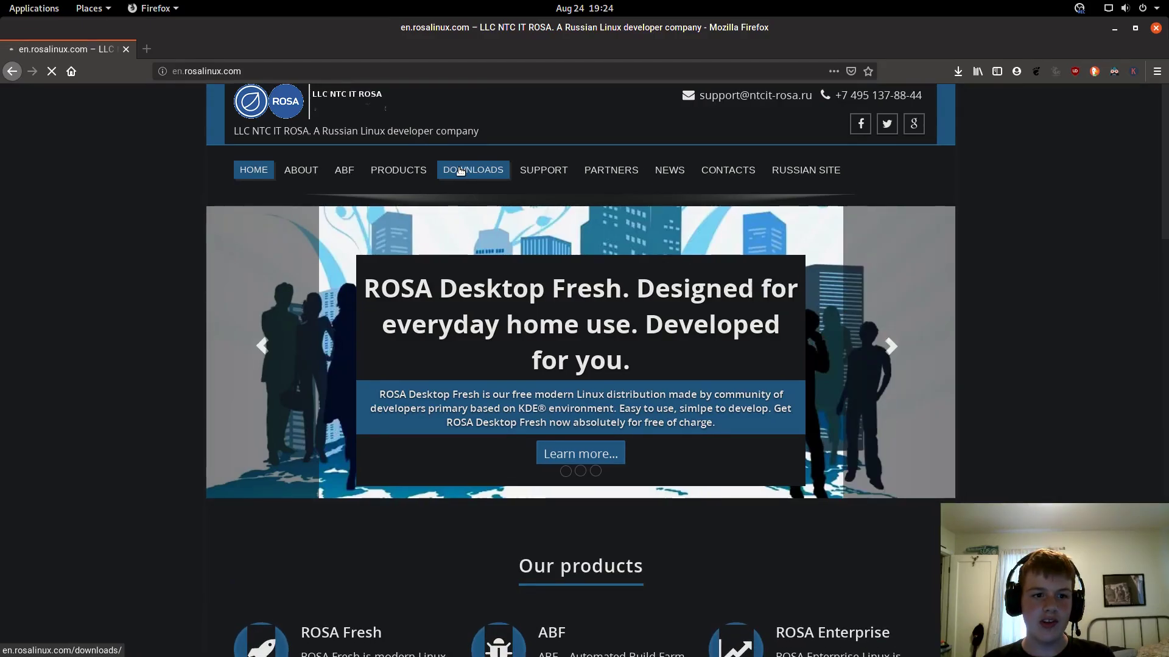
Go to the ROSA downloads page and look over the R10 operating system section.
click(460, 171)
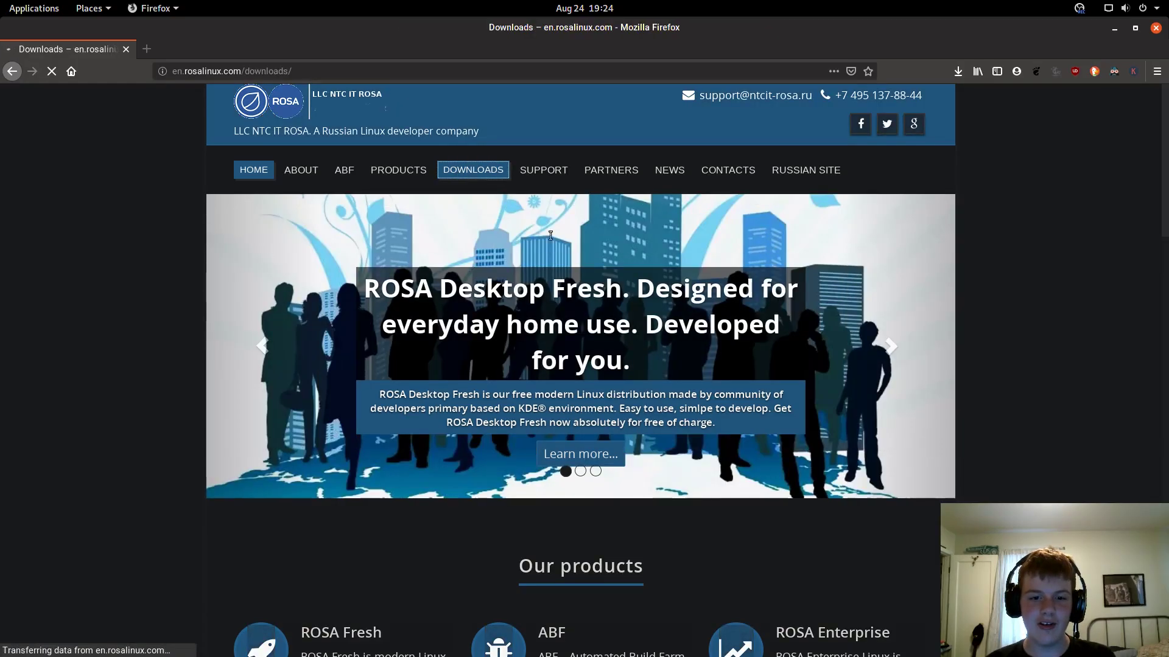
scroll(467, 356, down, 3)
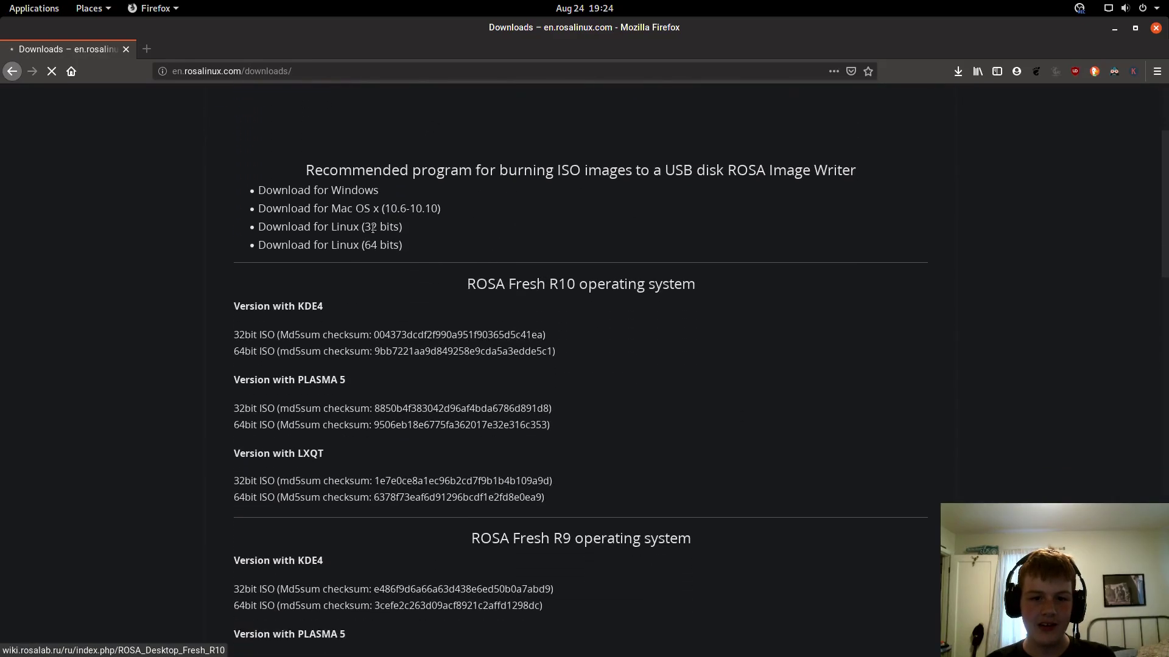
drag(304, 171, 863, 180)
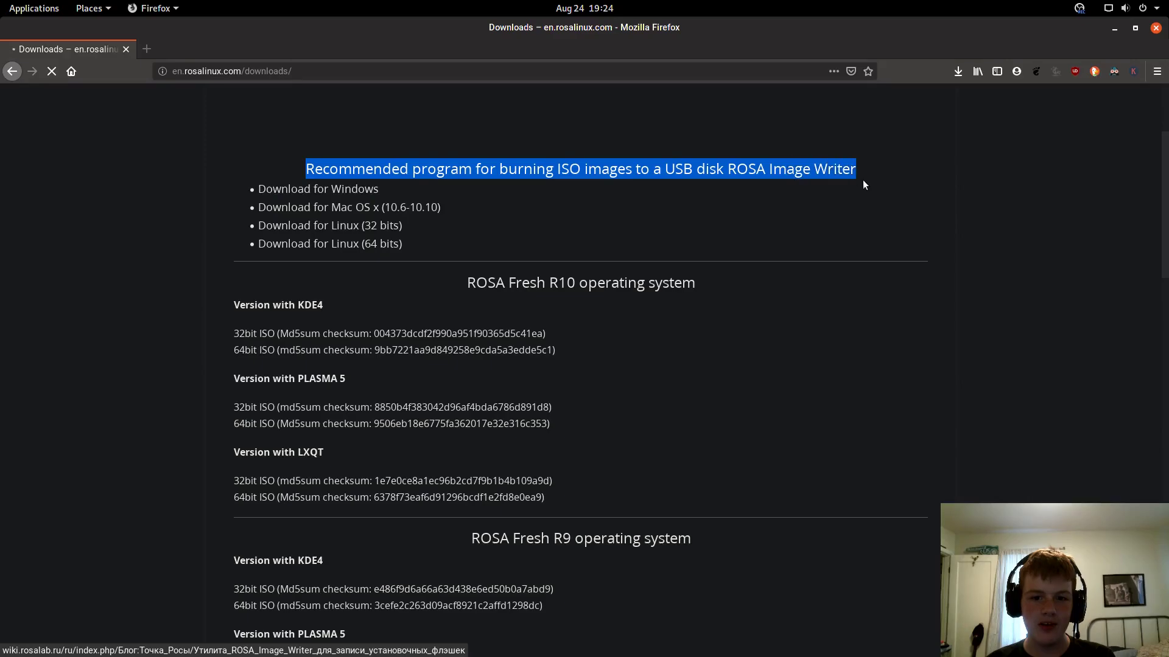
drag(471, 293, 520, 281)
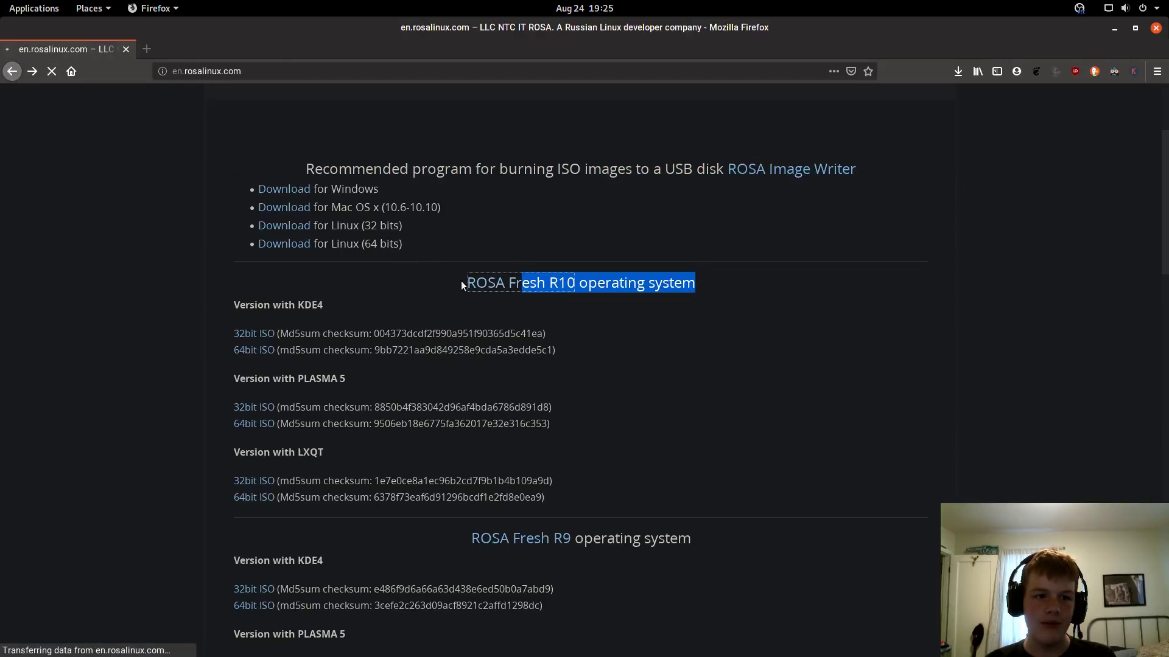
scroll(452, 246, up, 4)
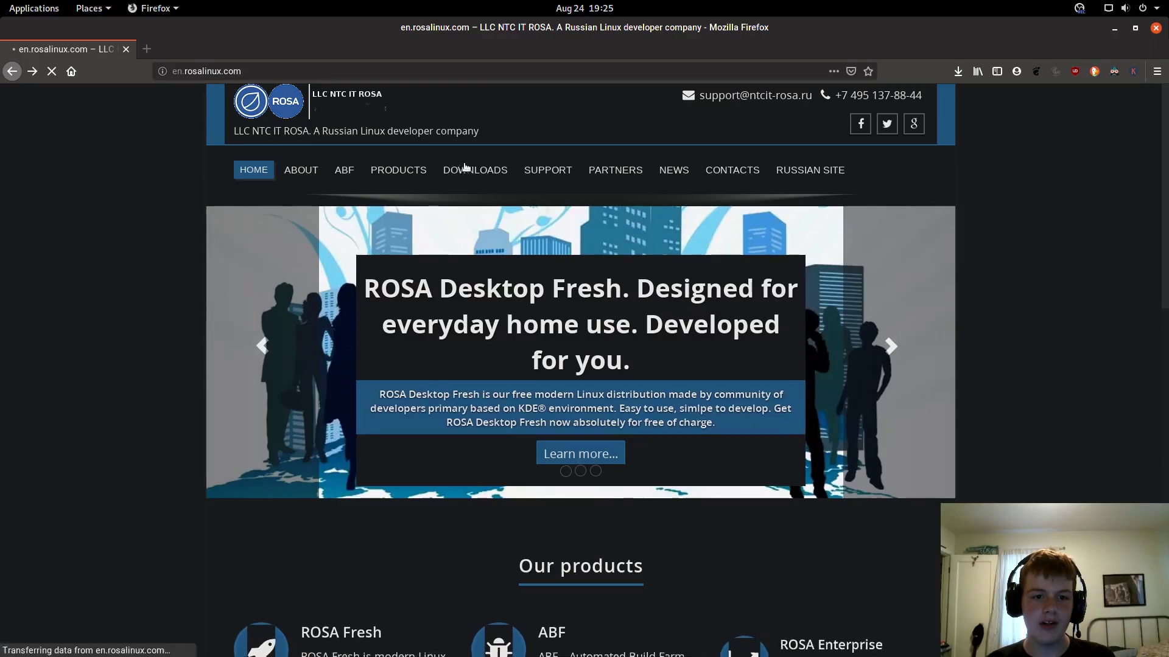
click(475, 171)
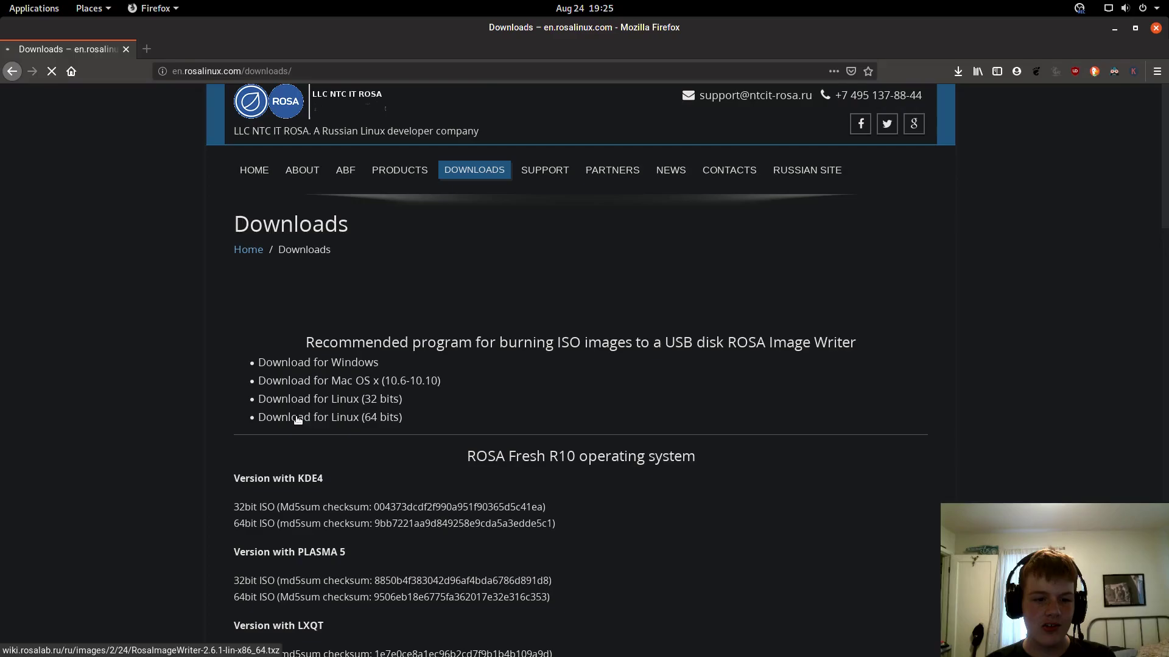
Save the 64-bit Linux archive RosaImageWriter-2.6.1-lin-x86_64.txz to disk.
click(297, 420)
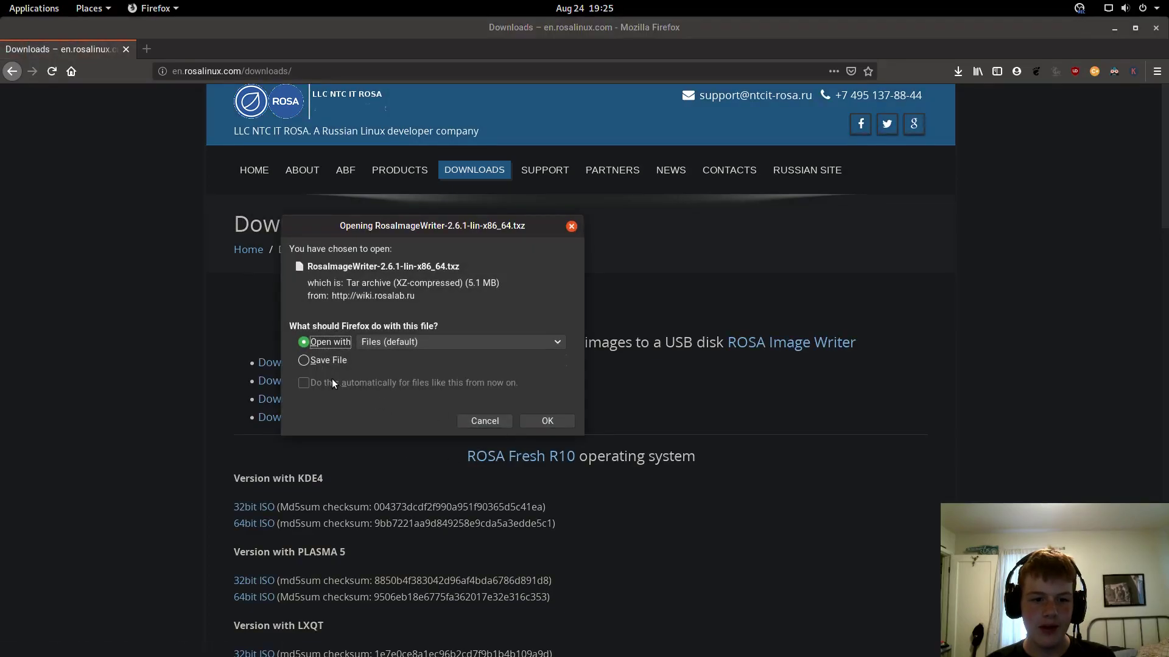
click(317, 361)
click(547, 421)
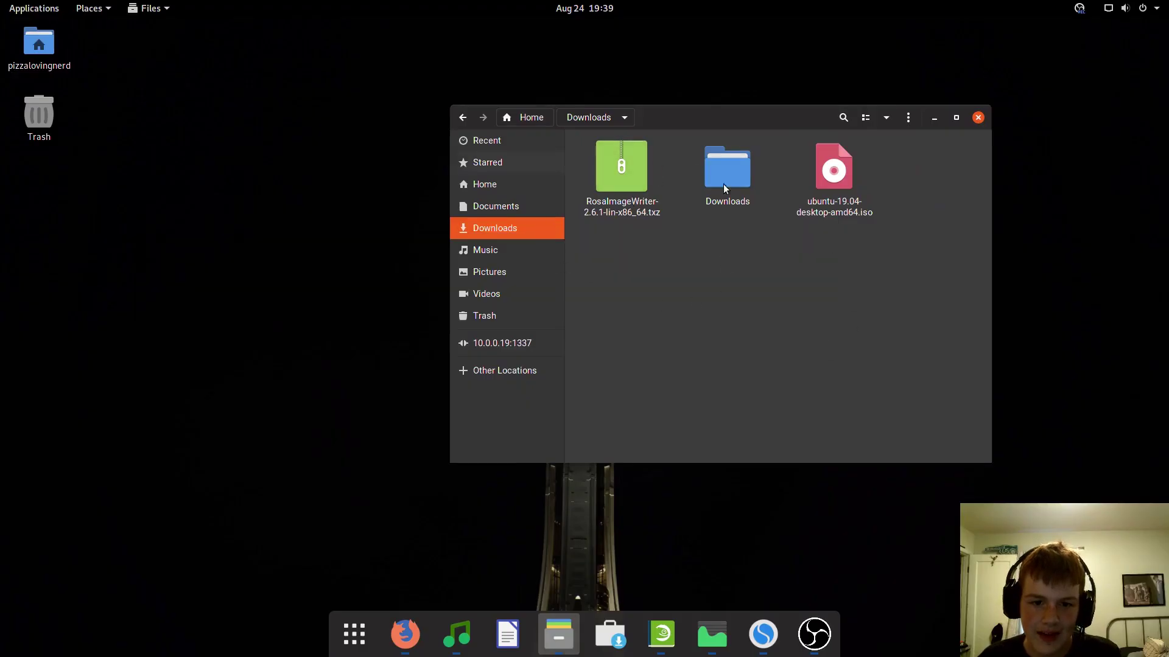
Extract RosaImageWriter-2.6.1-lin-x86_64.txz into its own folder in Downloads.
double_click(631, 168)
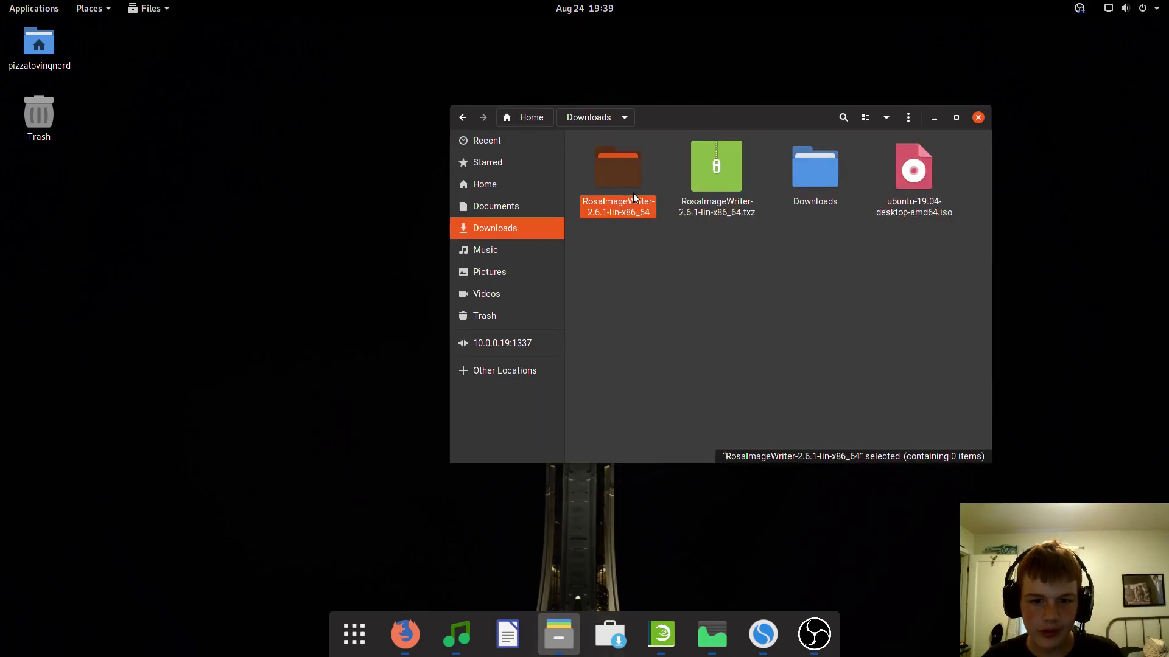
click(682, 223)
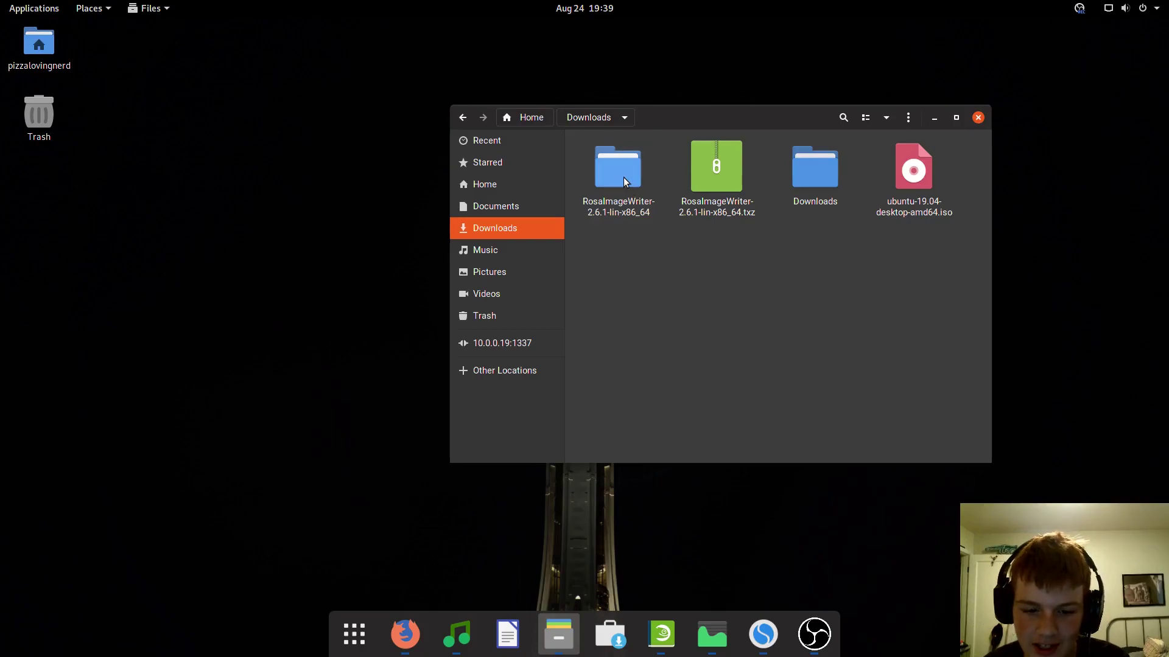
drag(677, 115, 654, 107)
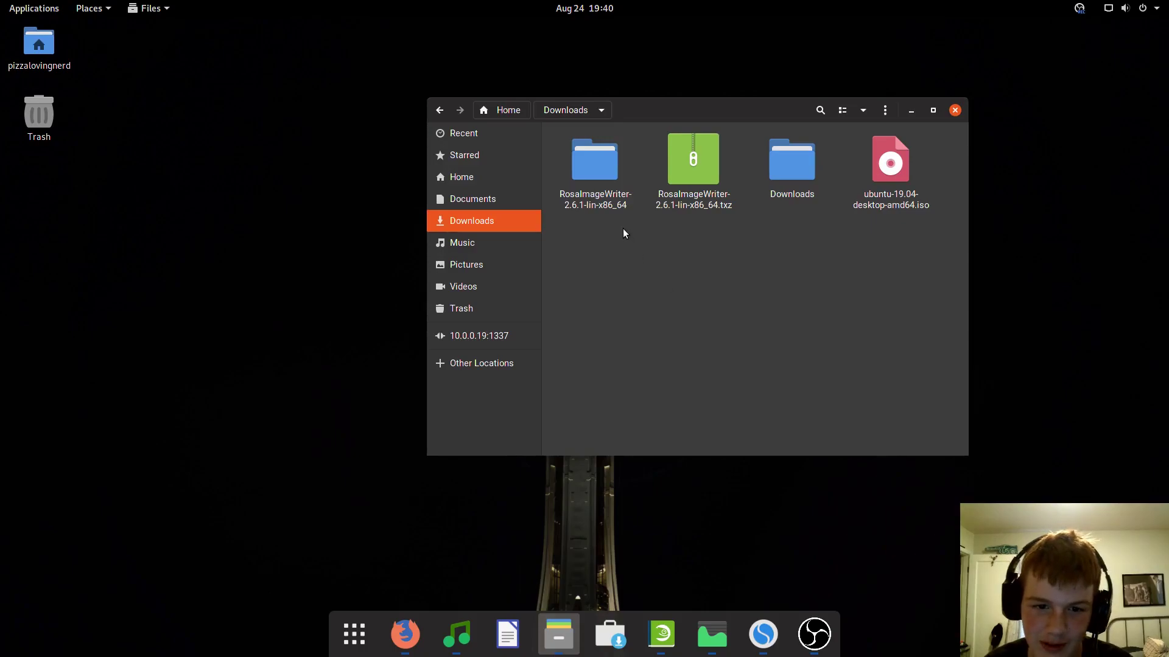
Launch RosaImageWriter from the extracted folder with the root password, detecting the 7540 MB /dev/sdc stick.
double_click(595, 159)
double_click(595, 160)
click(889, 166)
double_click(889, 166)
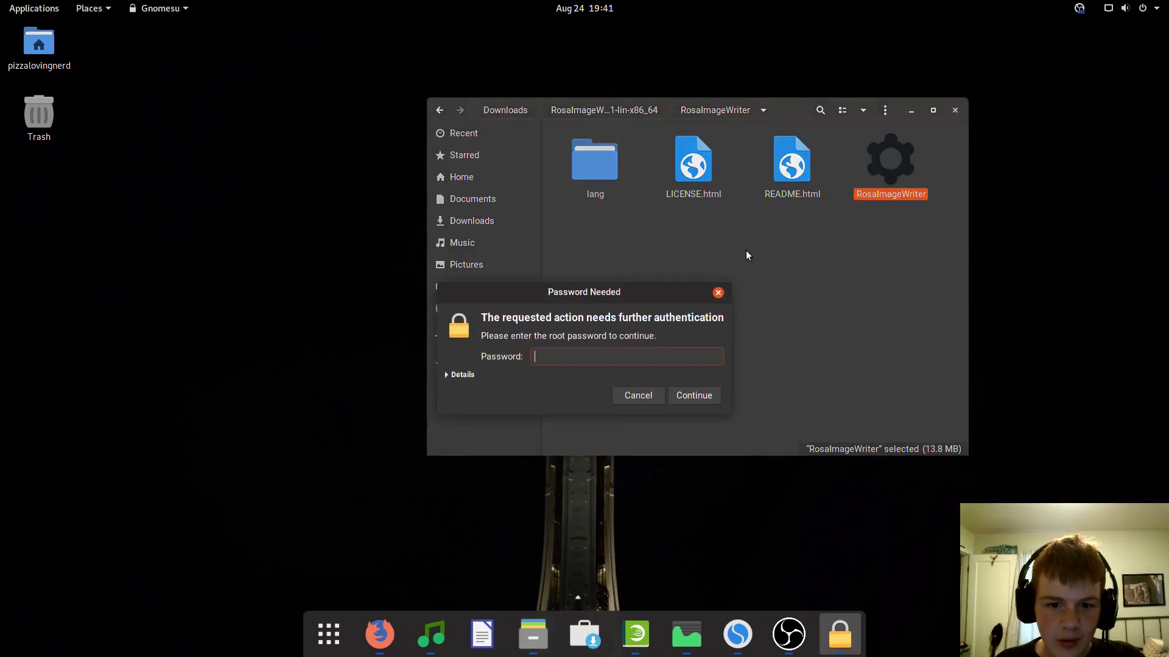
text(••••••)
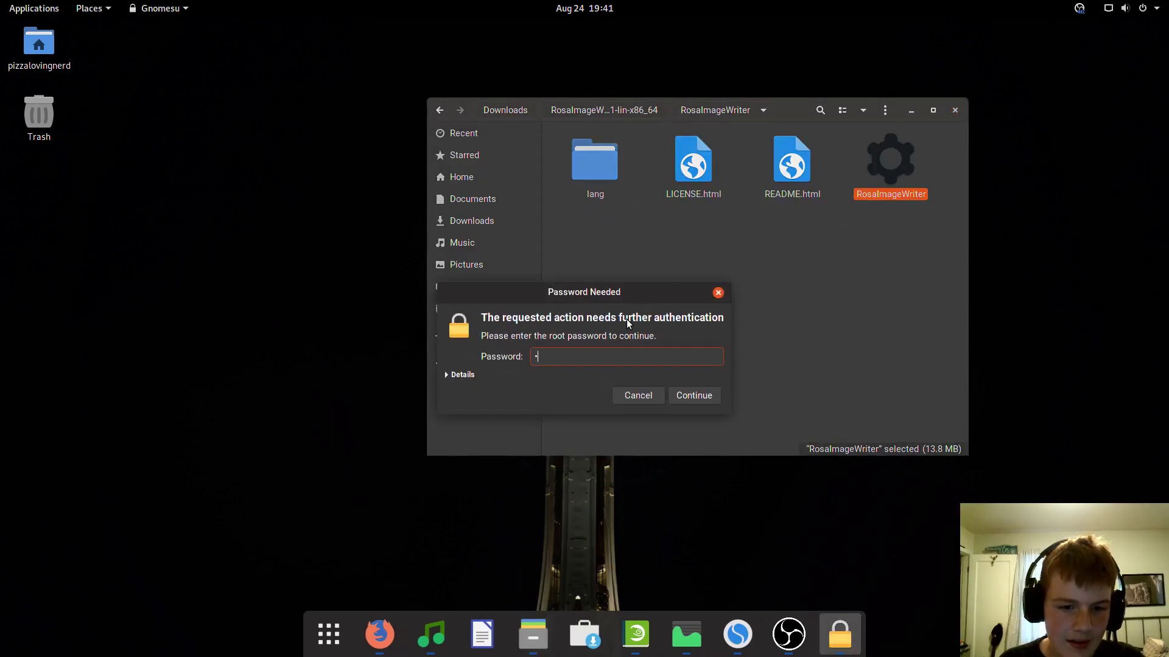
text(•••••)
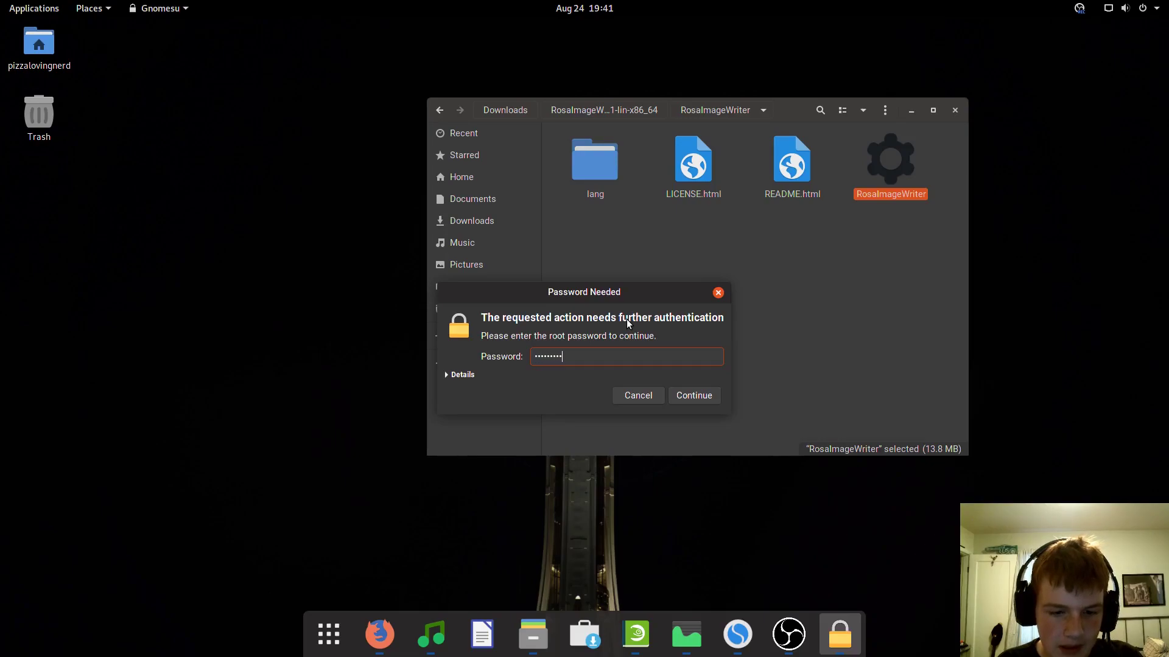
key(Return)
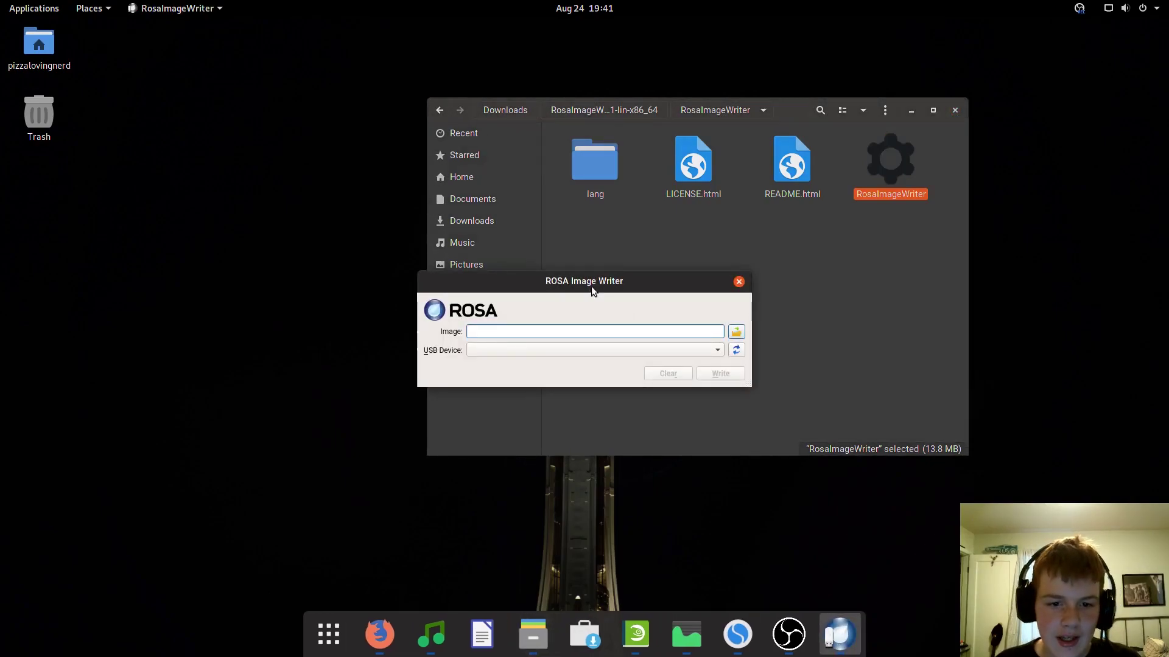
drag(595, 286, 663, 241)
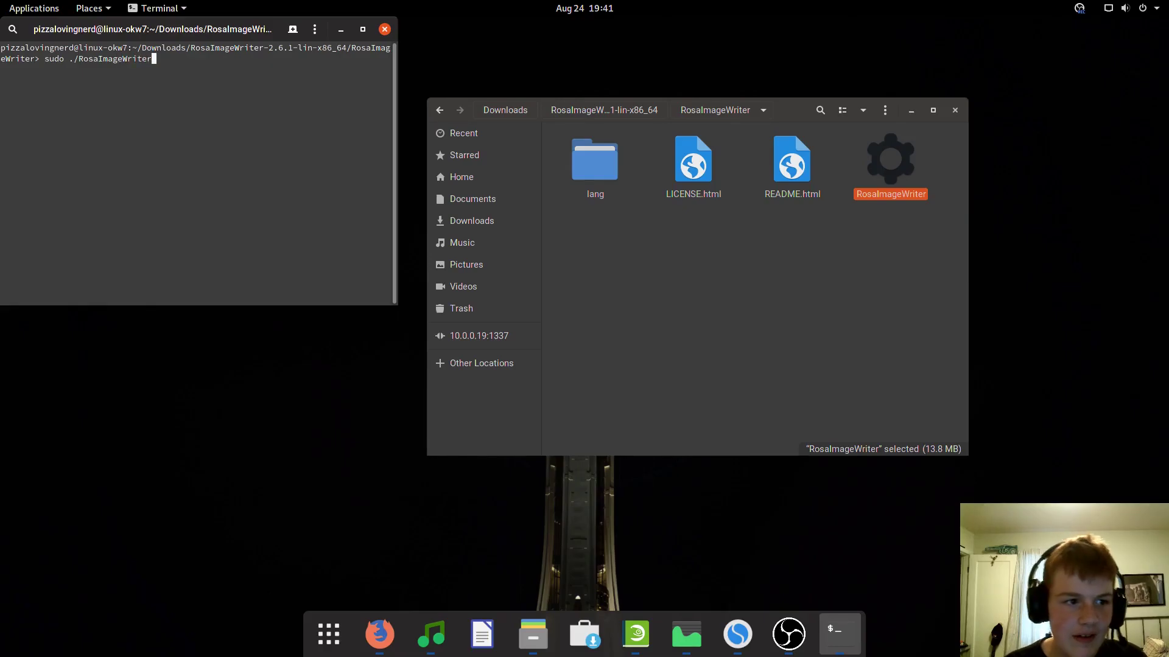
click(384, 29)
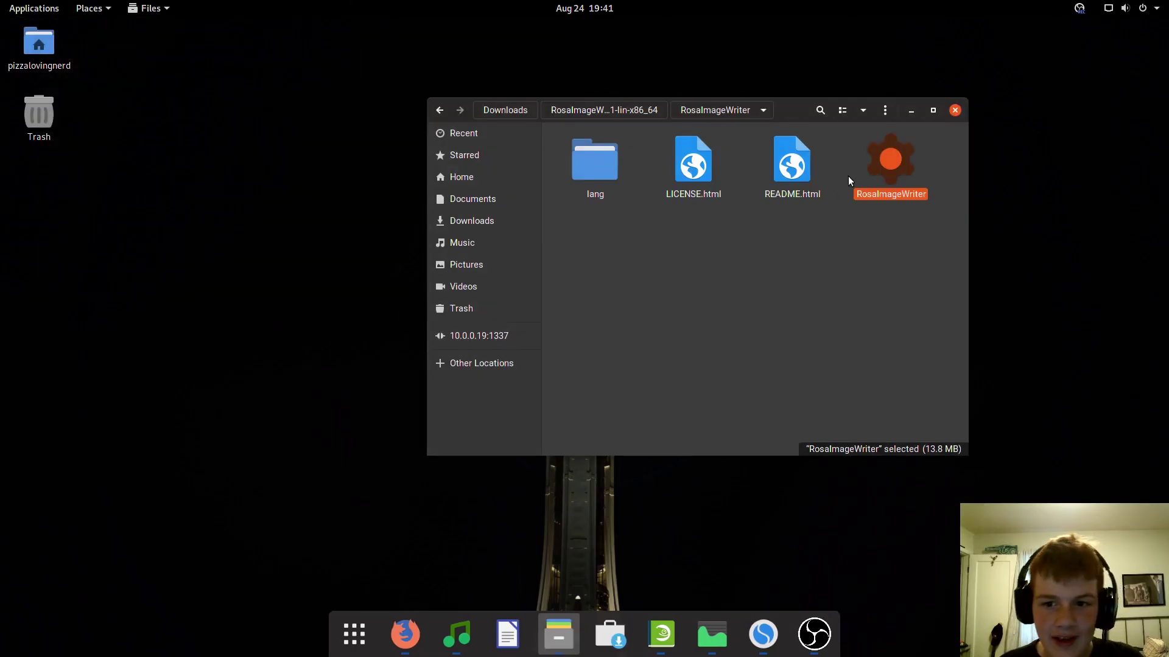
double_click(879, 167)
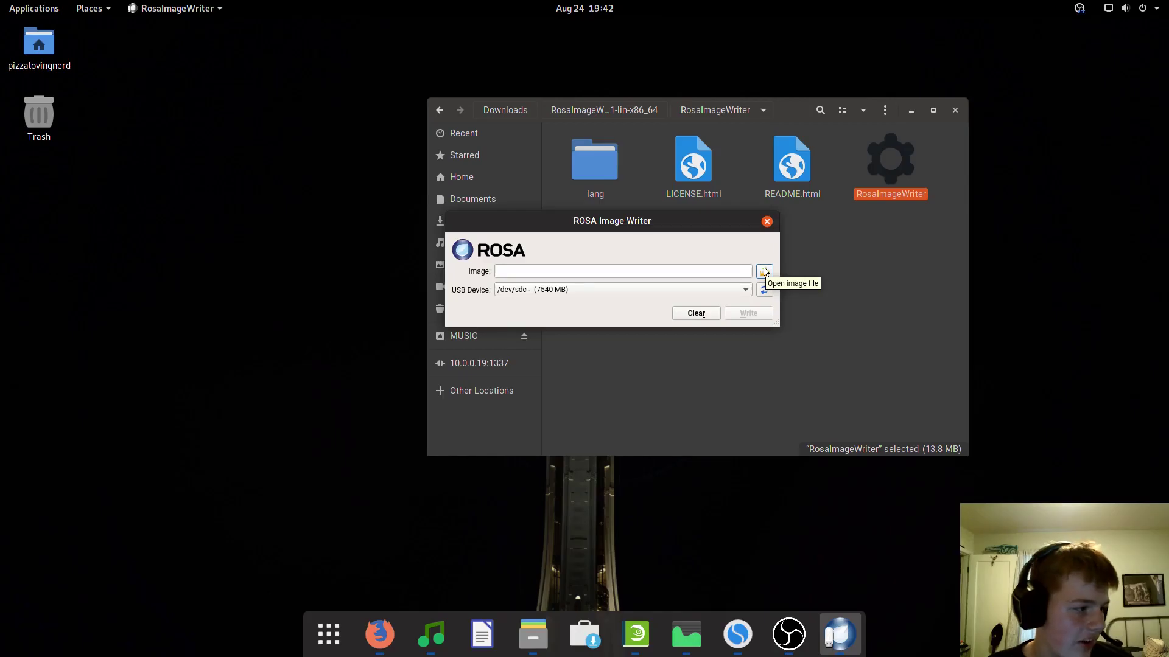
Refresh the USB device list and pick ubuntu-19.04-desktop-amd64.iso as the image.
click(764, 290)
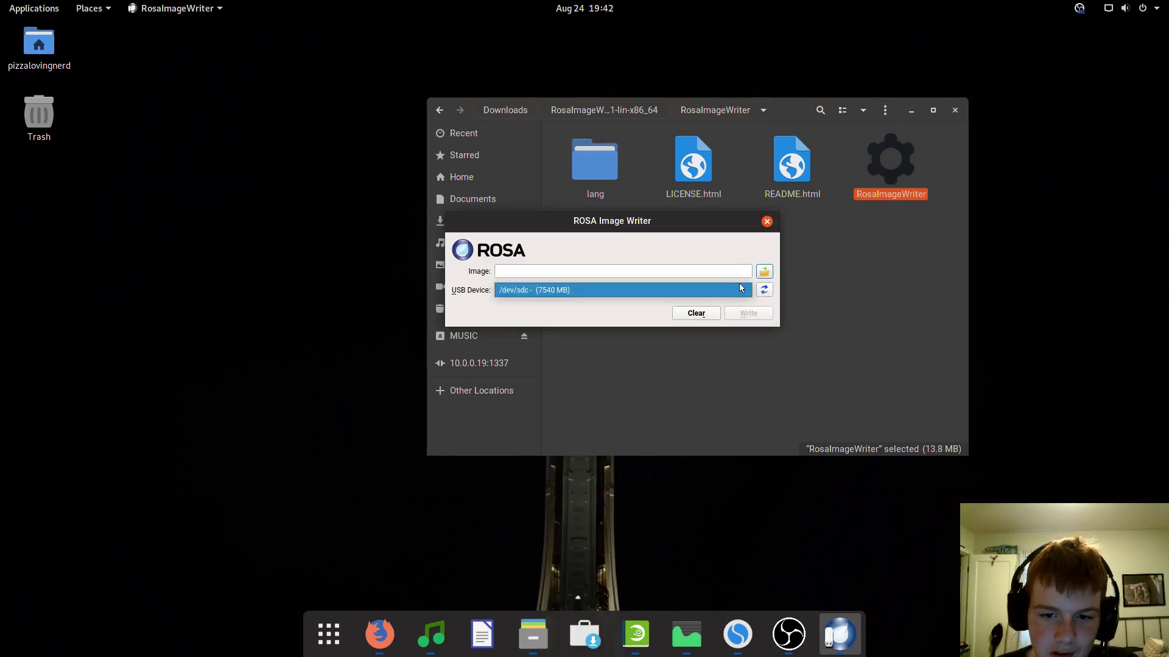
click(765, 271)
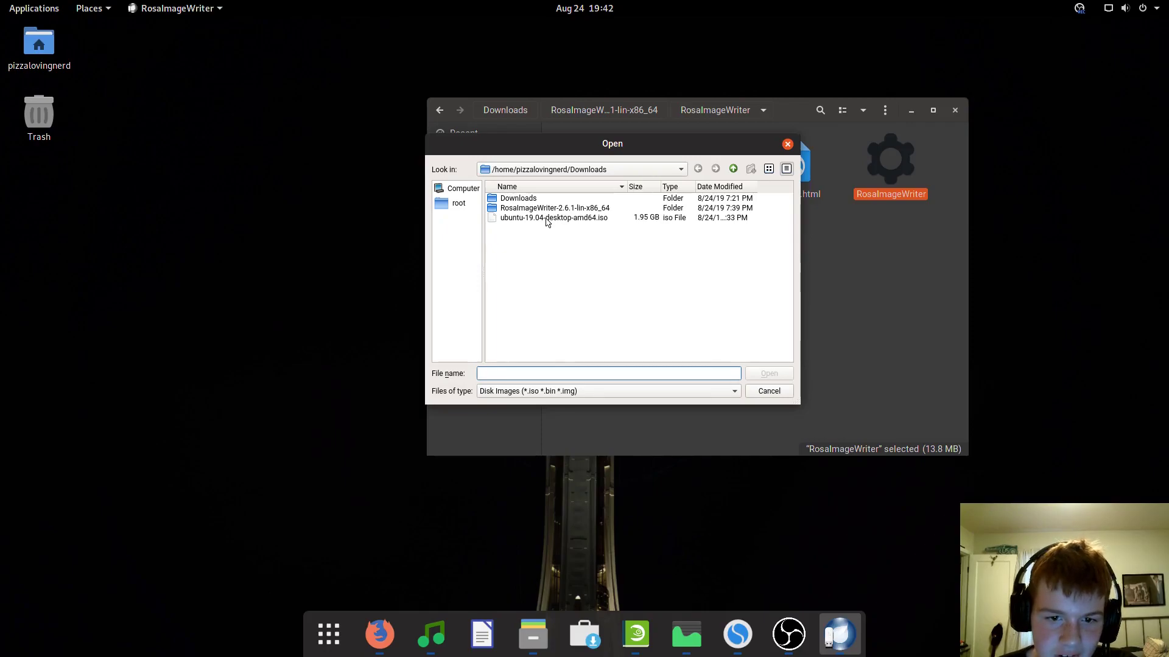
double_click(546, 217)
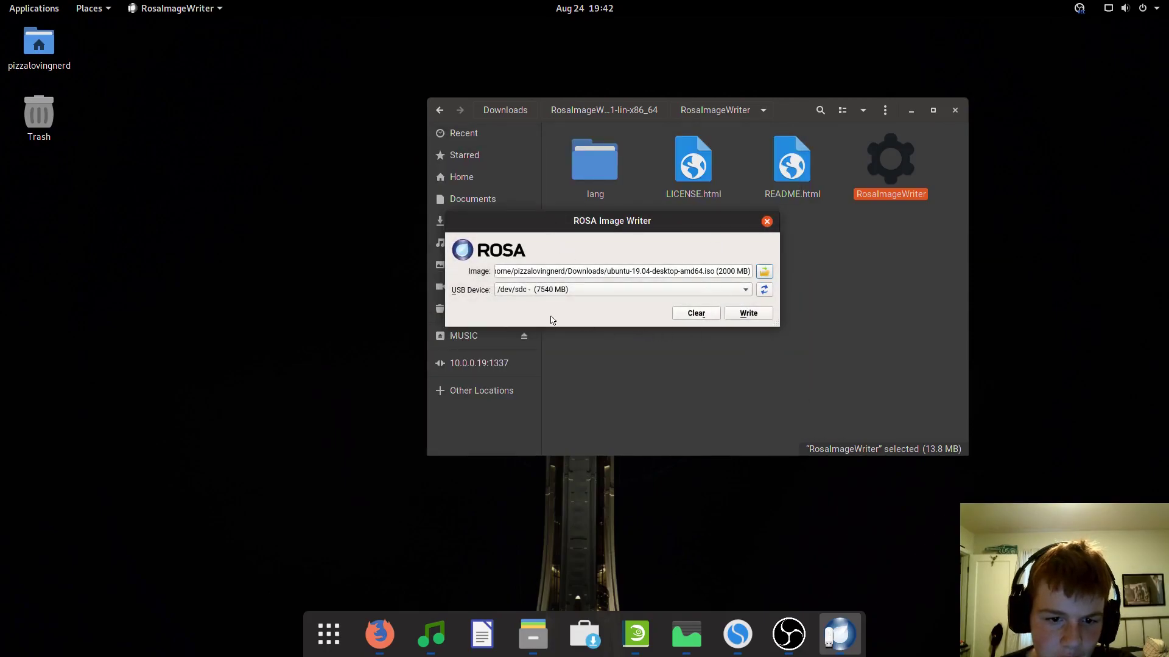
Write the ISO to /dev/sdc, confirming the stick's existing contents will be erased.
click(742, 314)
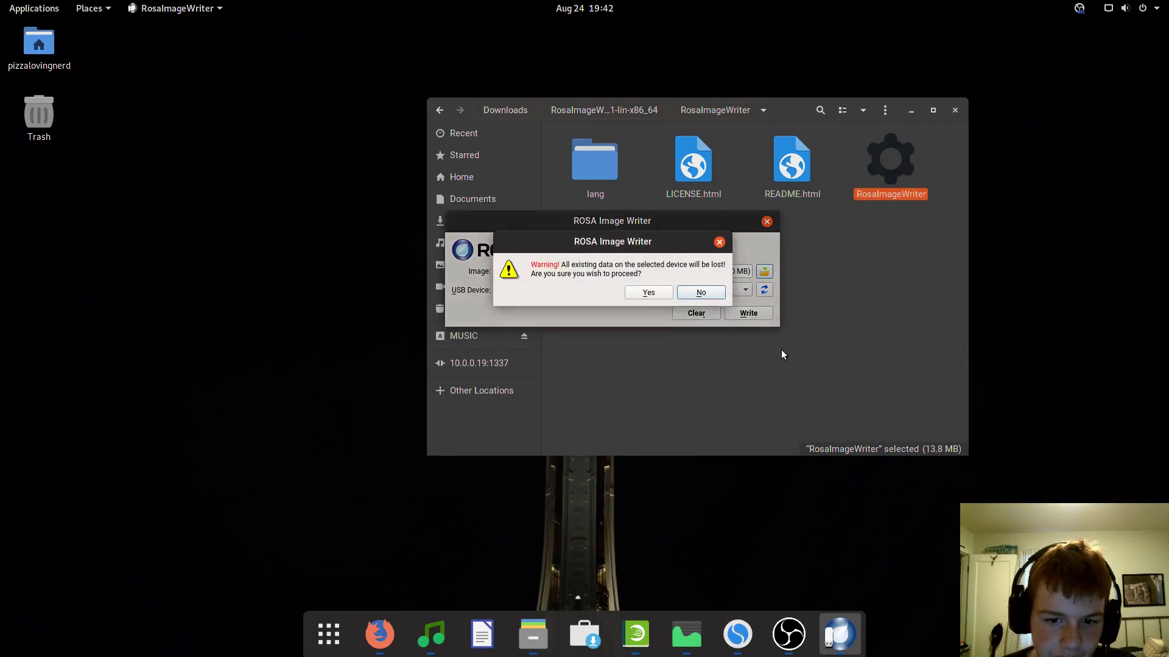
drag(651, 242, 643, 247)
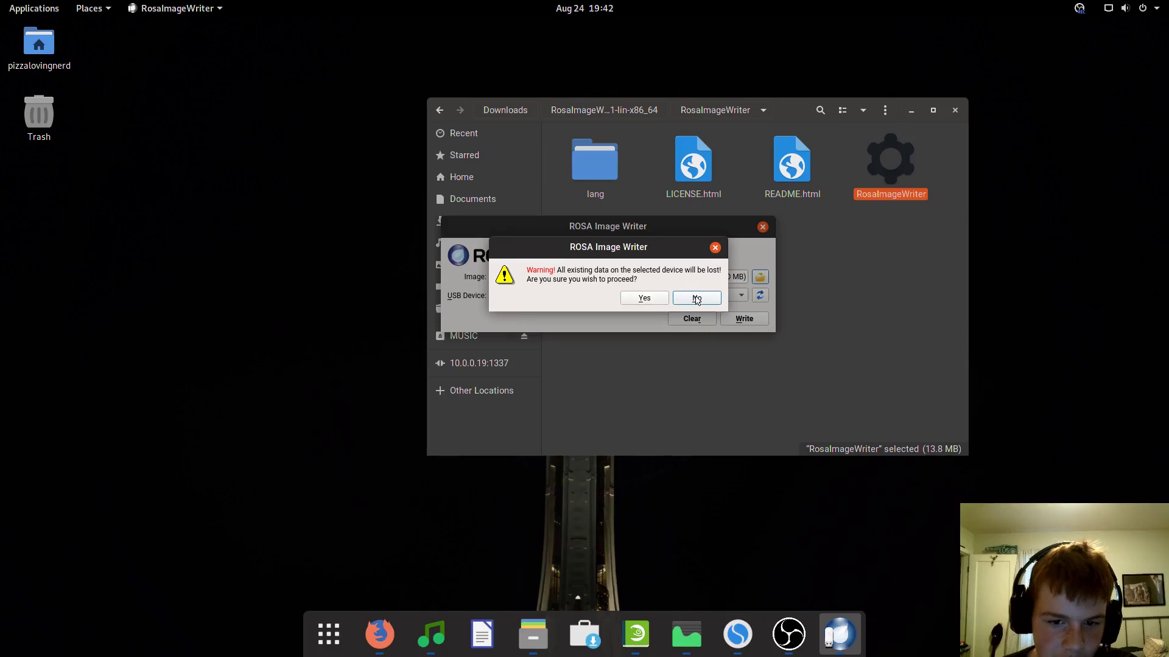
click(661, 298)
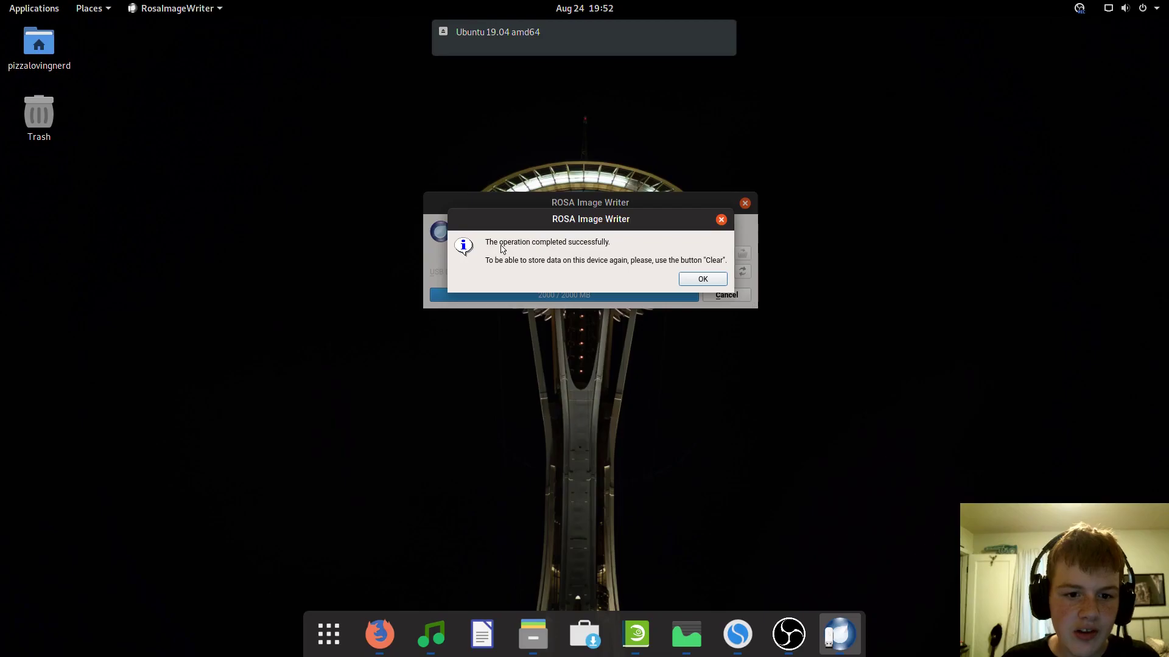
Dismiss the success message and inspect the Ubuntu 19.04 stick's boot, casper and EFI folders in Files.
mouse_move(609, 244)
mouse_down()
mouse_move(522, 248)
mouse_move(608, 248)
mouse_up()
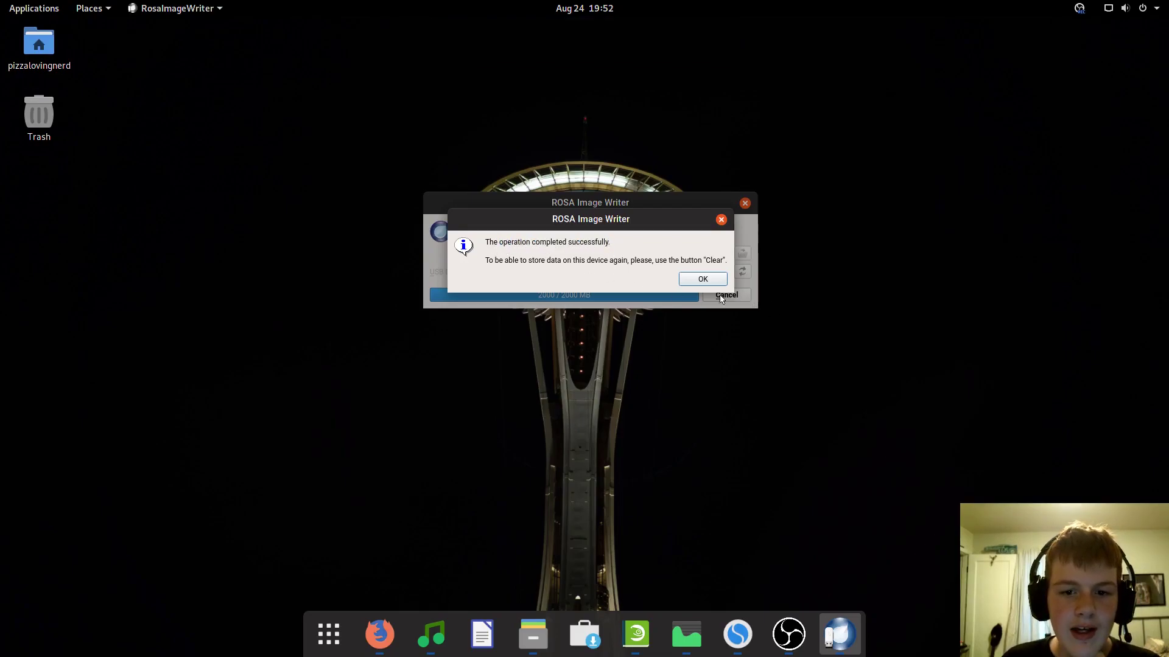
click(702, 279)
click(550, 649)
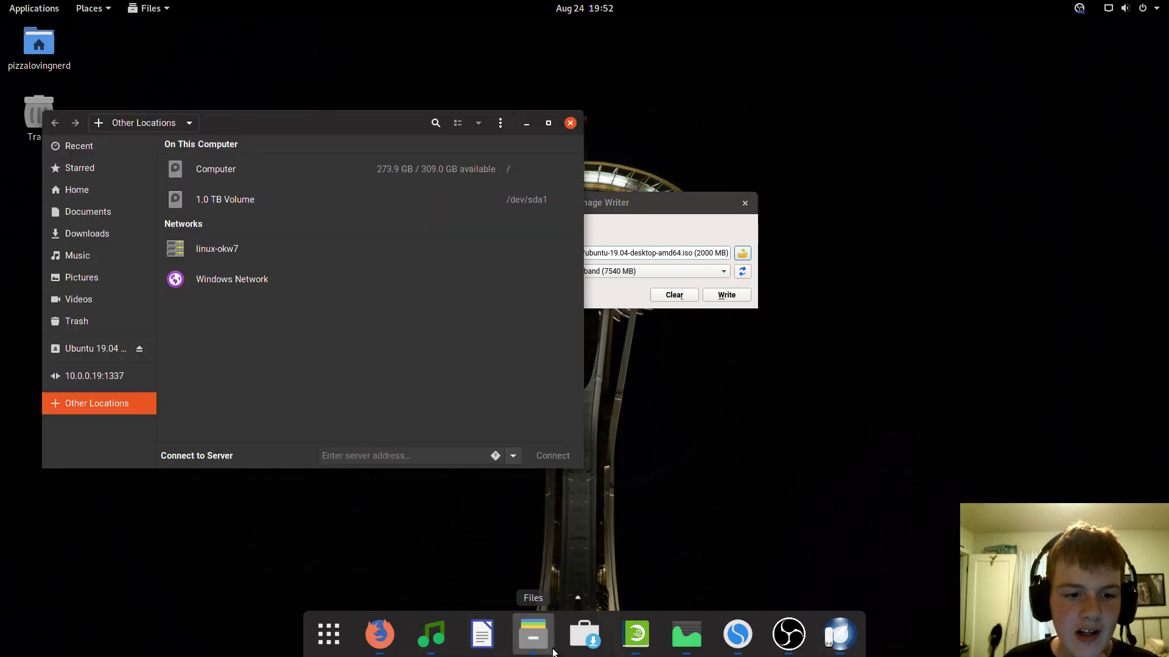
click(68, 348)
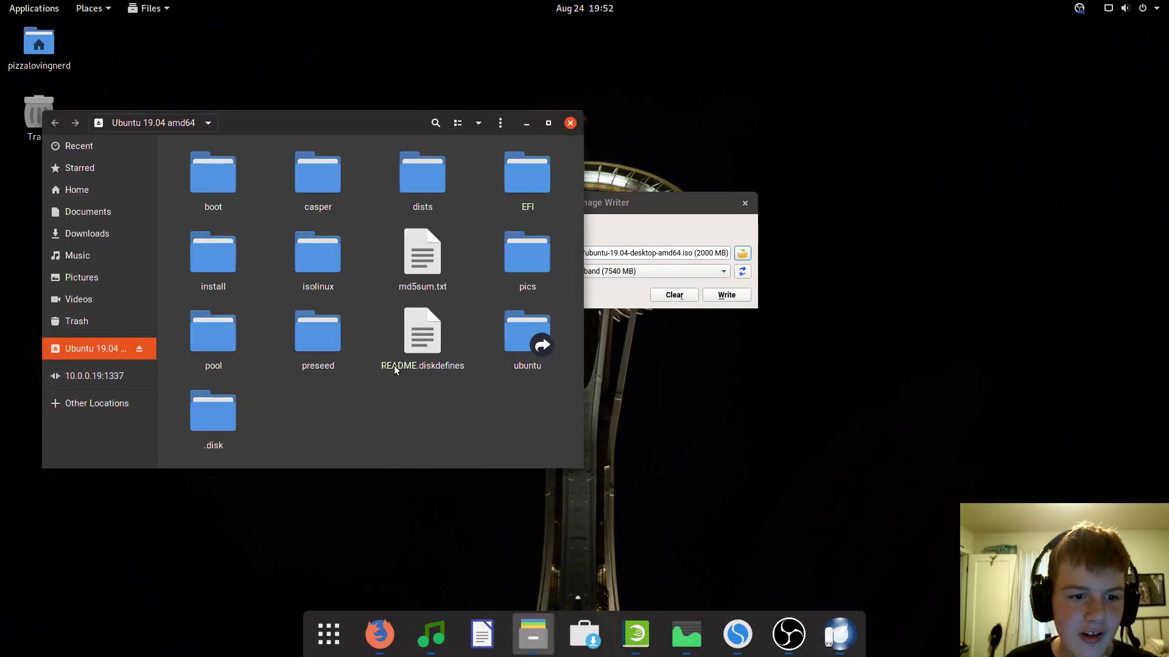
mouse_move(465, 430)
mouse_down()
mouse_move(266, 242)
mouse_move(462, 429)
mouse_up()
drag(551, 432, 302, 183)
click(526, 123)
mouse_move(580, 205)
mouse_down()
mouse_move(566, 183)
mouse_move(570, 194)
mouse_up()
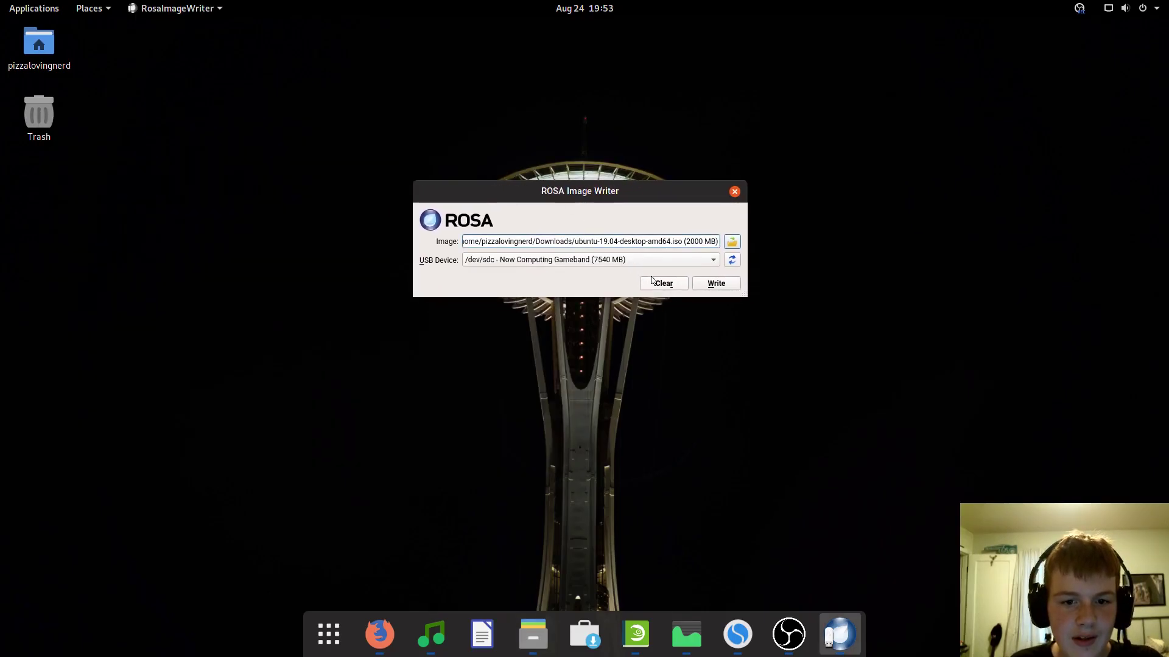
Wipe the USB stick with Clear, then check its 3.8 MB and 2.1 GB volumes in Files.
click(715, 283)
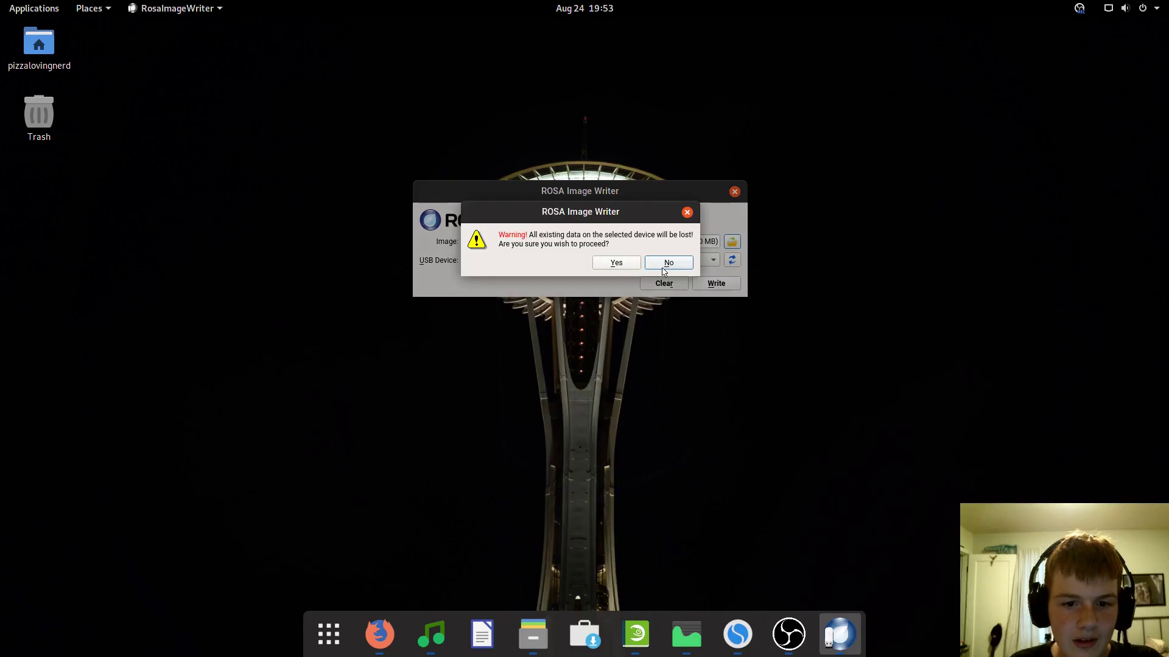
click(613, 263)
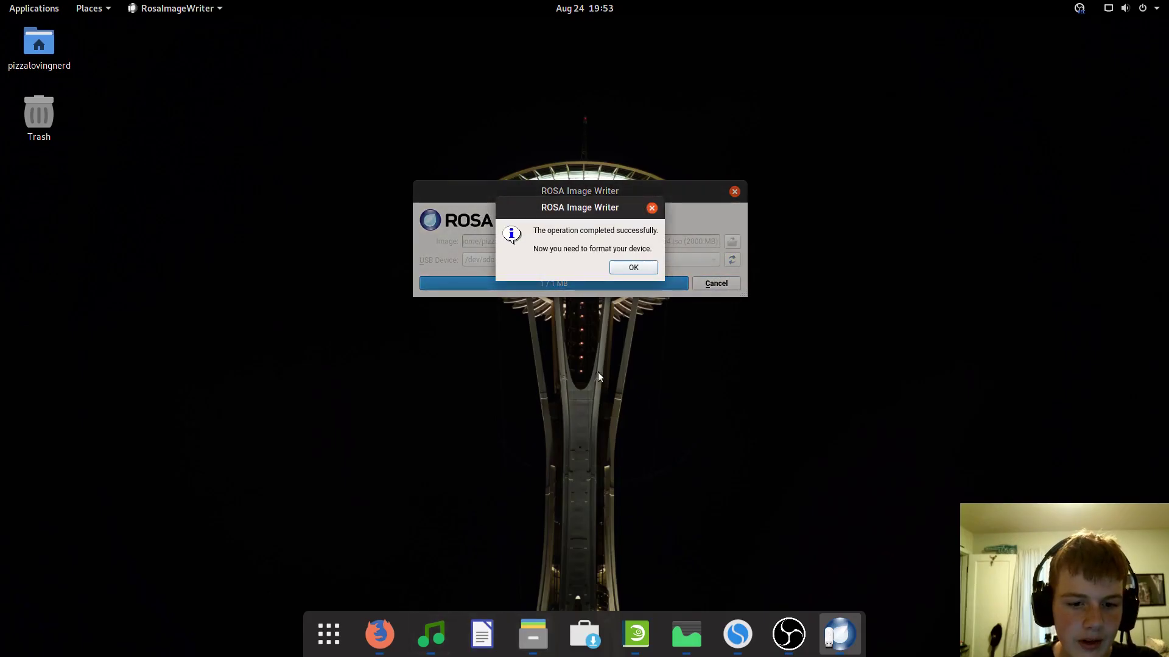
click(633, 268)
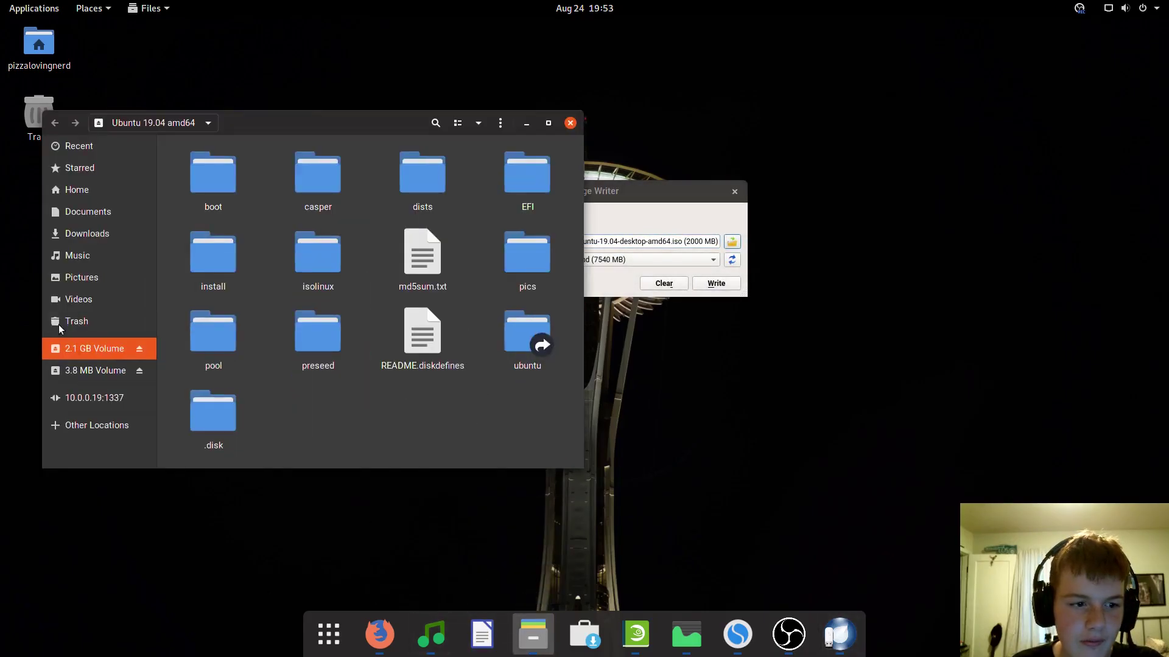
click(97, 373)
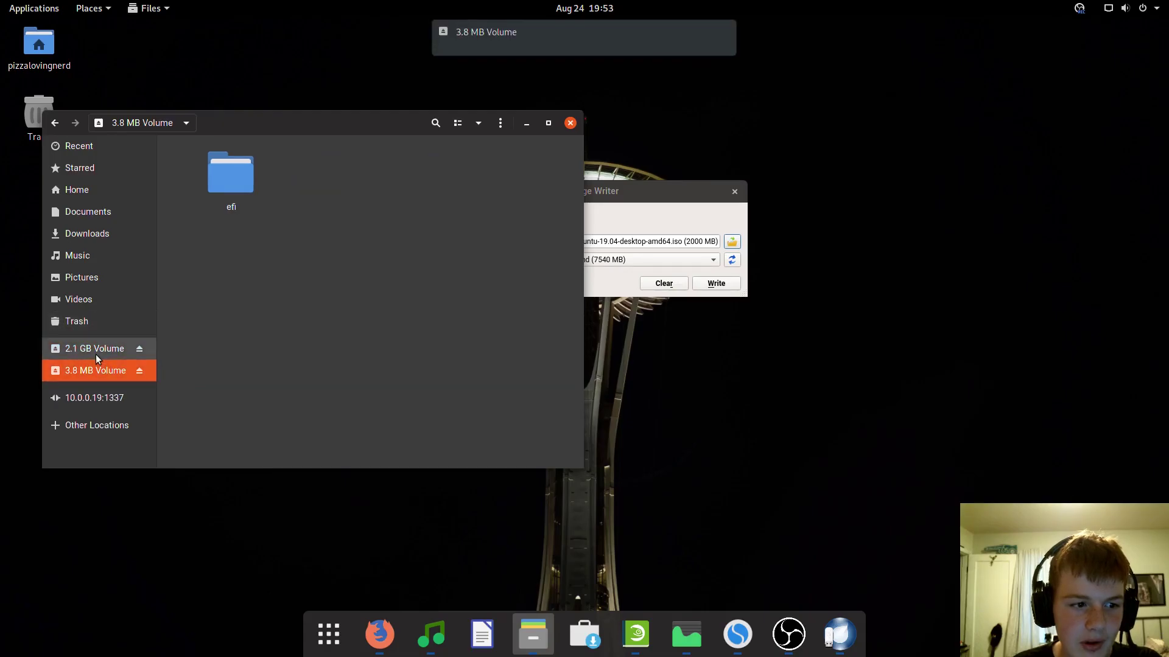
click(96, 353)
click(571, 123)
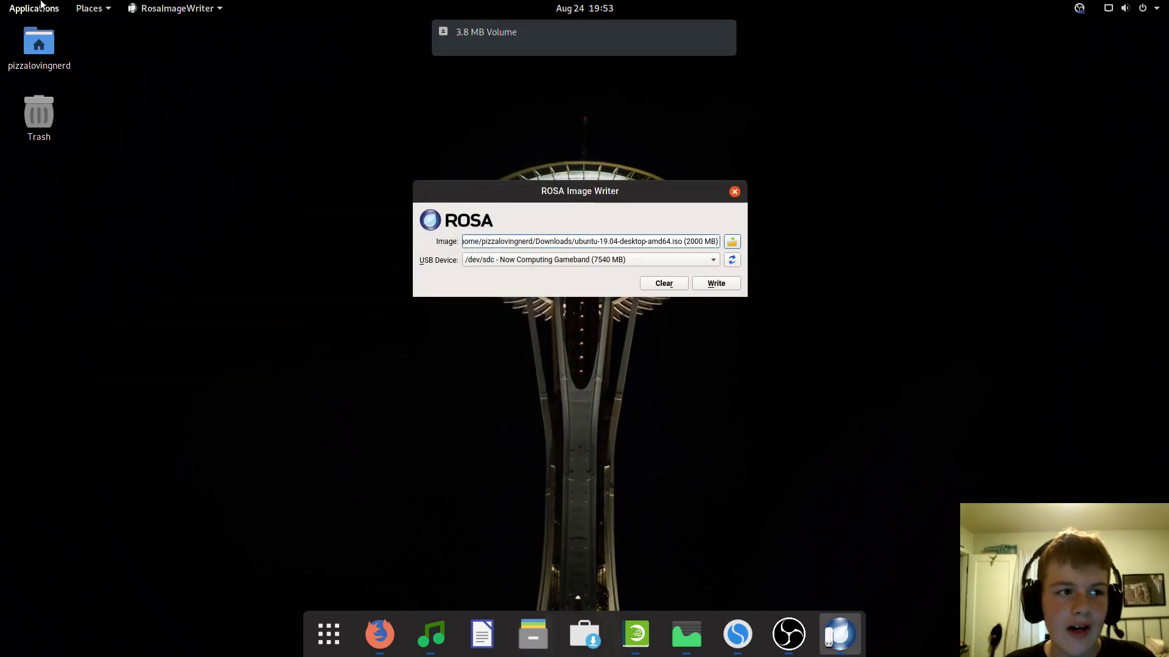
click(35, 7)
Launch GParted from a 'g' search and select the 7.36 GiB /dev/sdc stick.
click(364, 44)
text(gp)
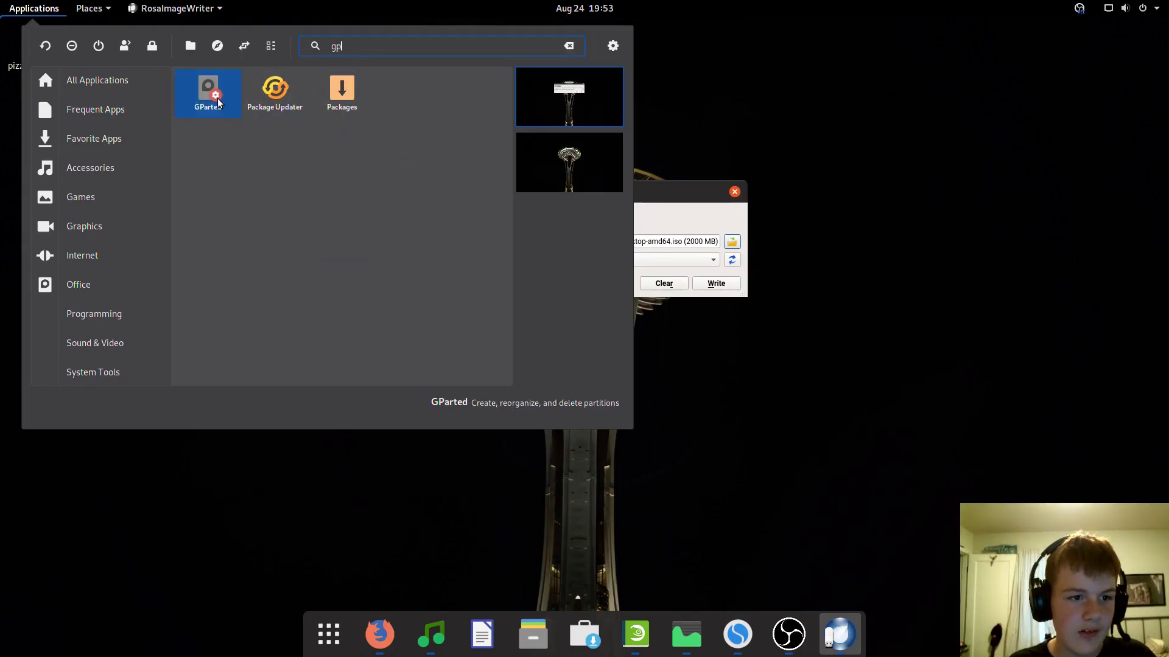
click(207, 91)
key(Escape)
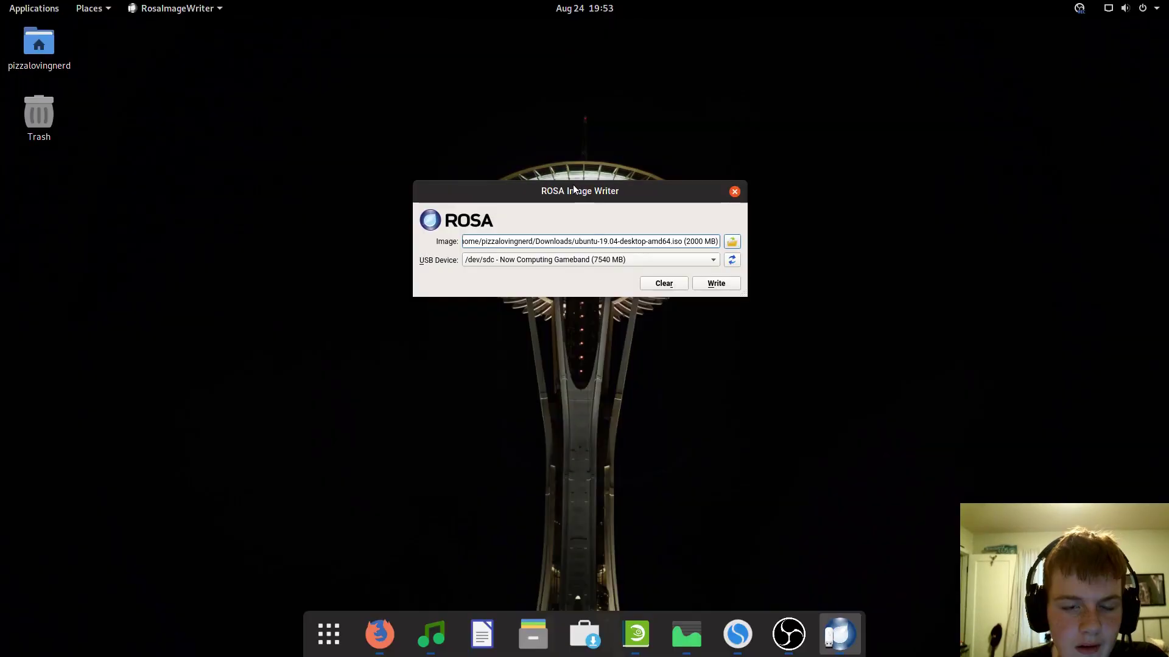
drag(356, 135, 547, 125)
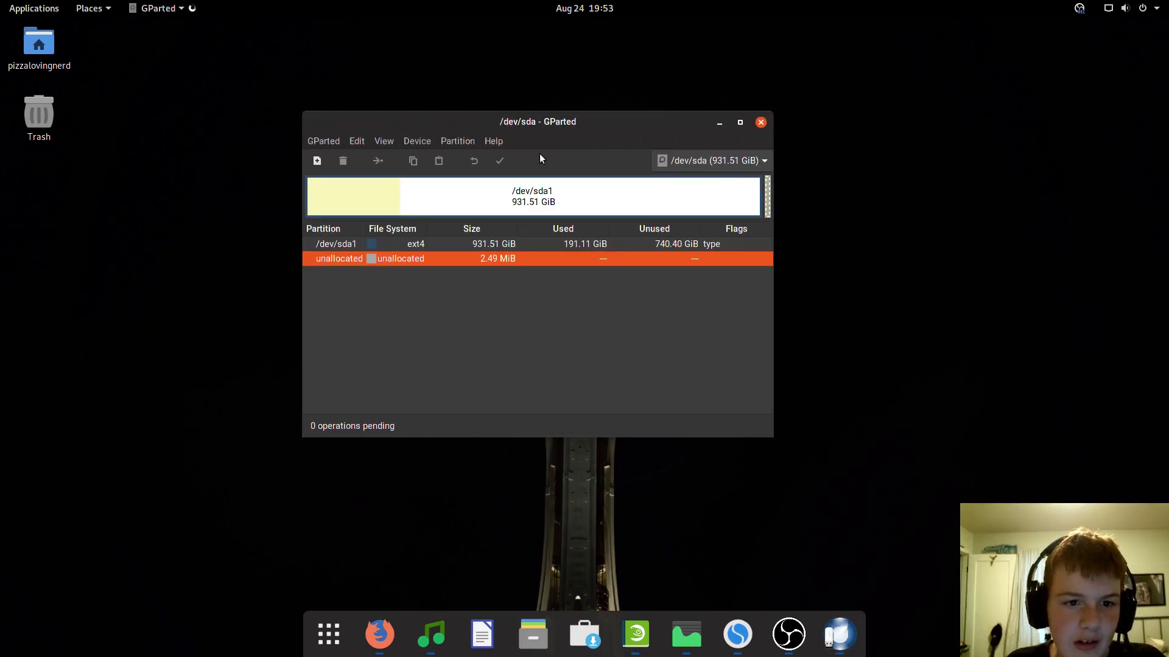
click(736, 162)
click(724, 206)
Create a new msdos partition table on /dev/sdc.
click(426, 142)
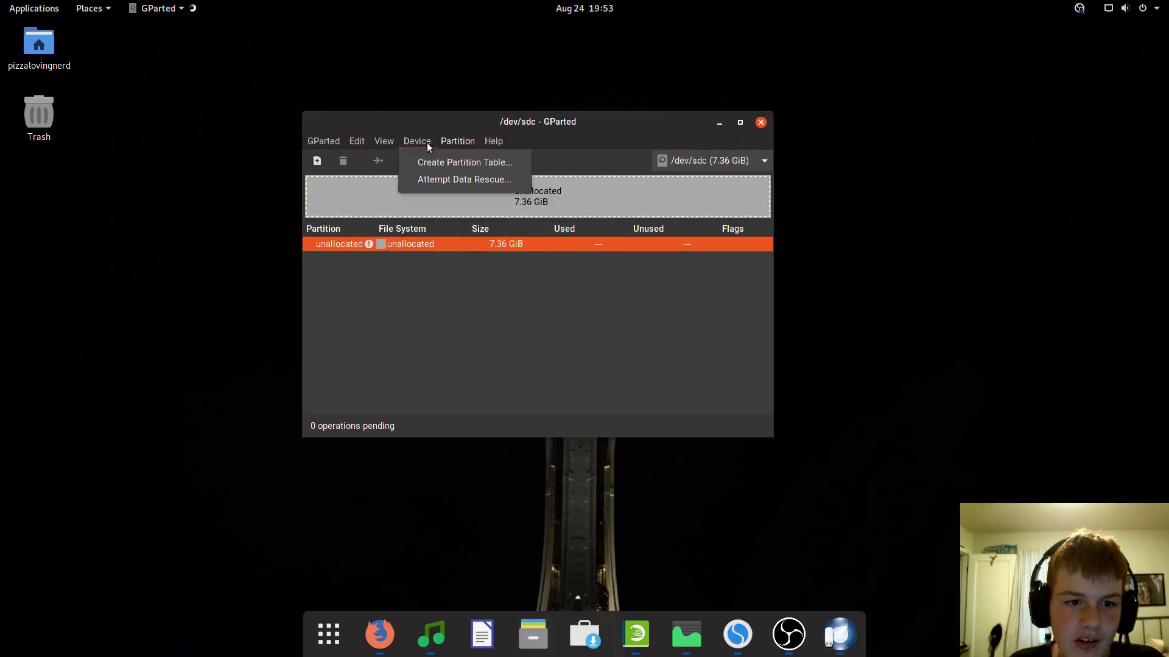
click(429, 160)
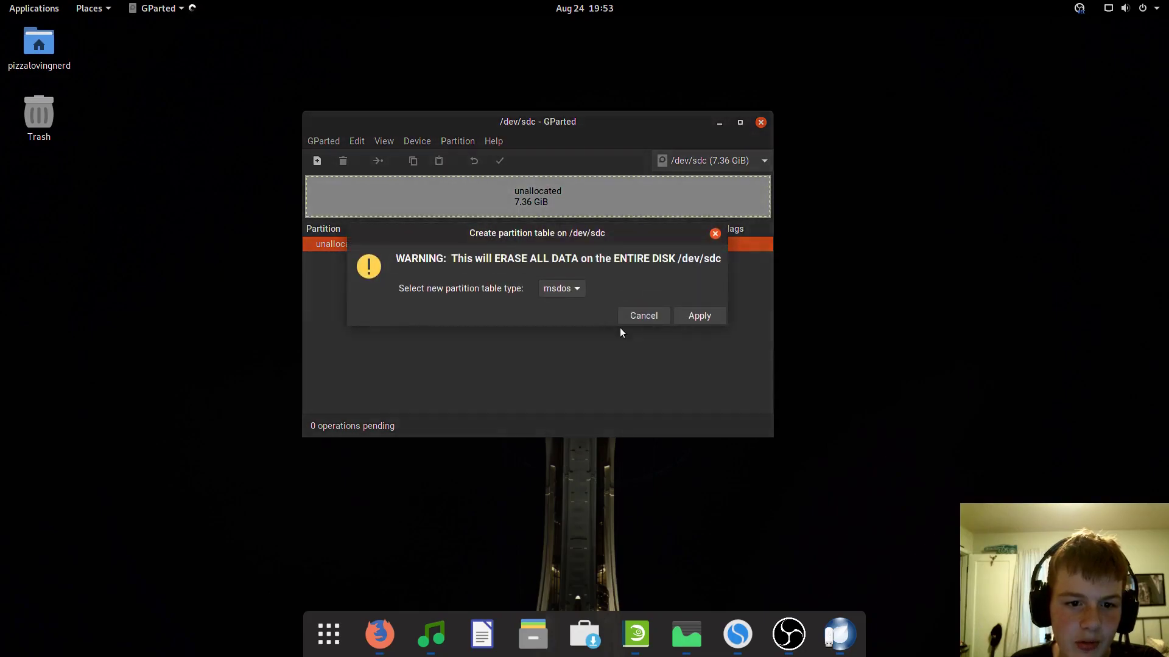
click(683, 315)
Add a fat32 partition filling the unallocated space and apply the pending operations.
right_click(518, 243)
click(531, 256)
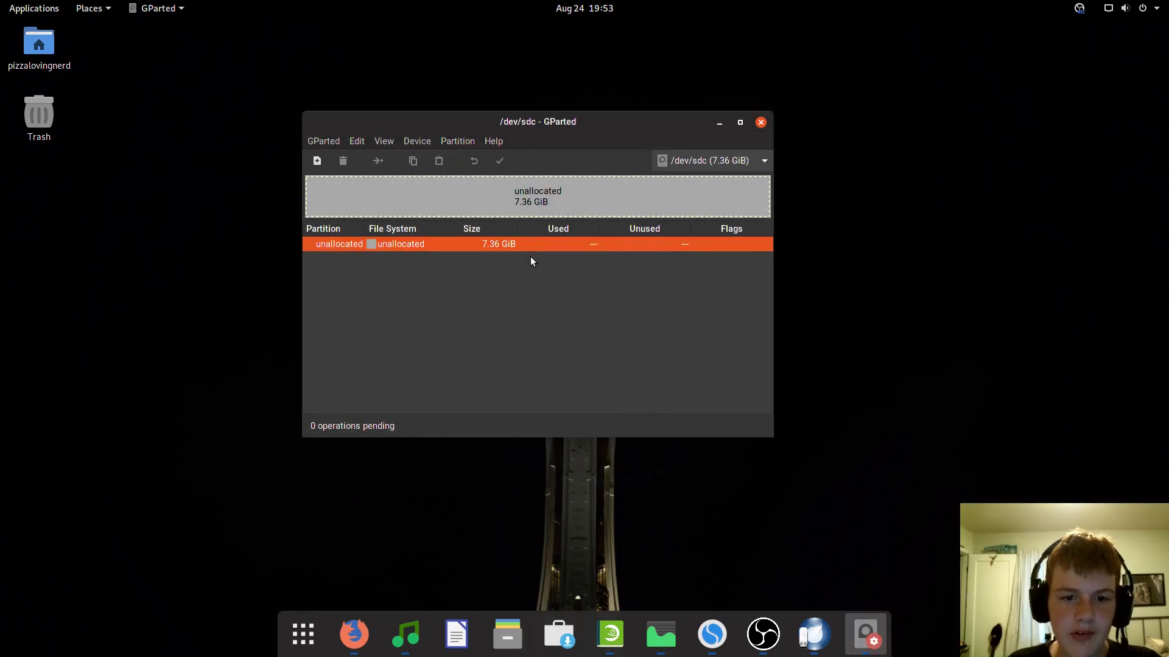
click(668, 310)
click(665, 359)
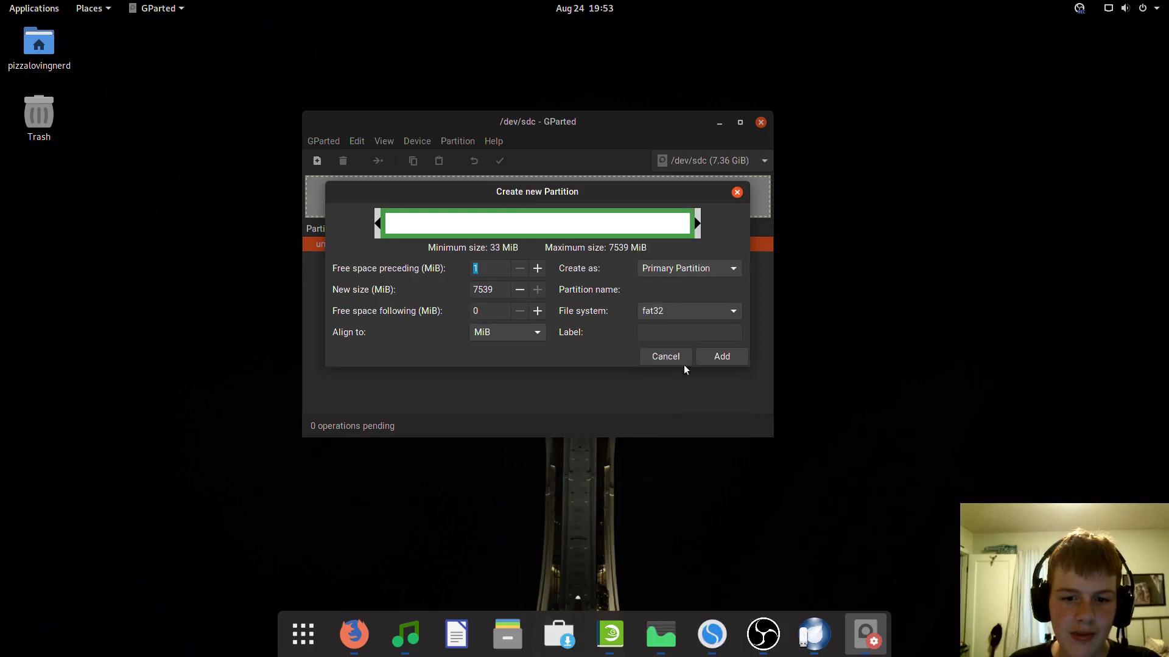
click(703, 355)
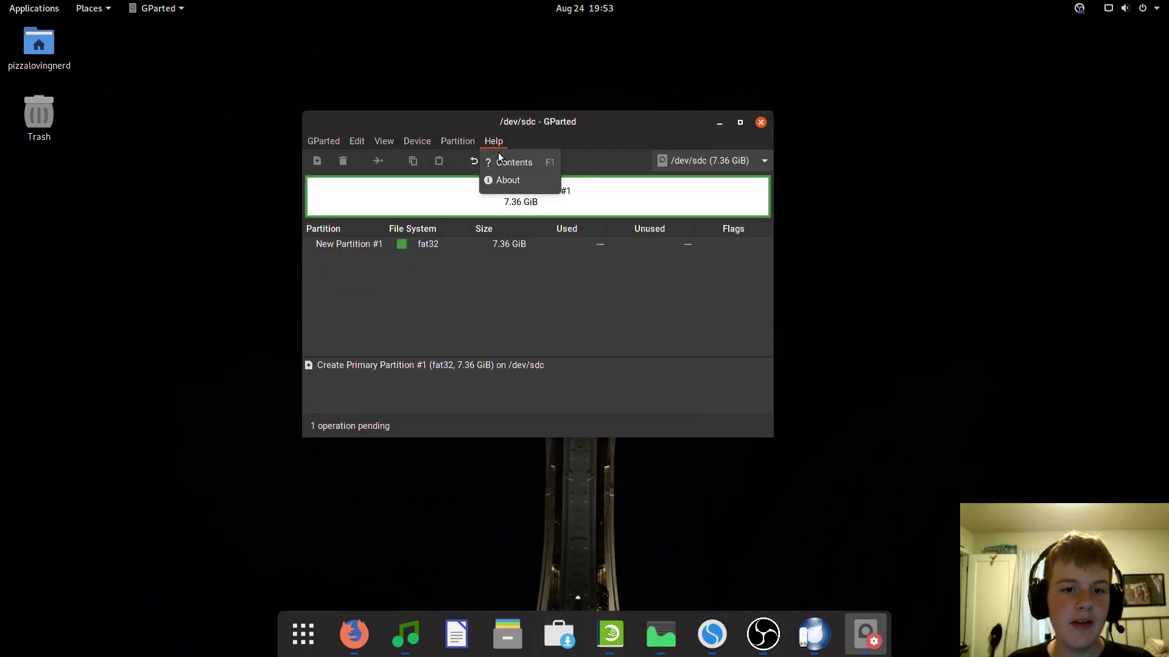
click(500, 160)
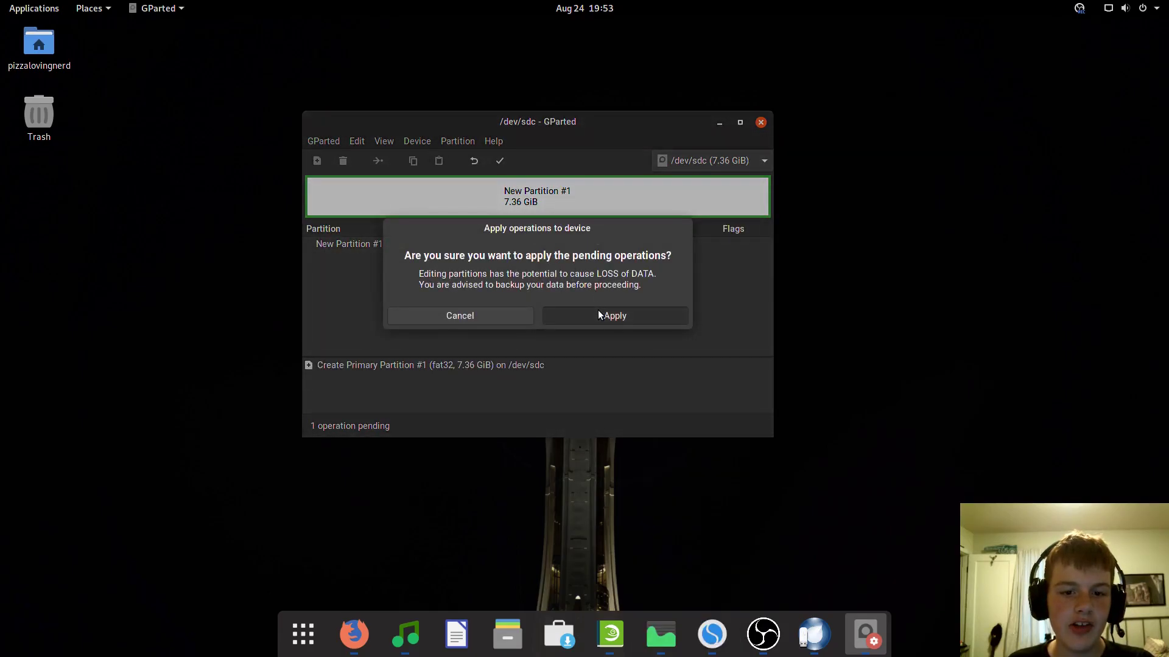